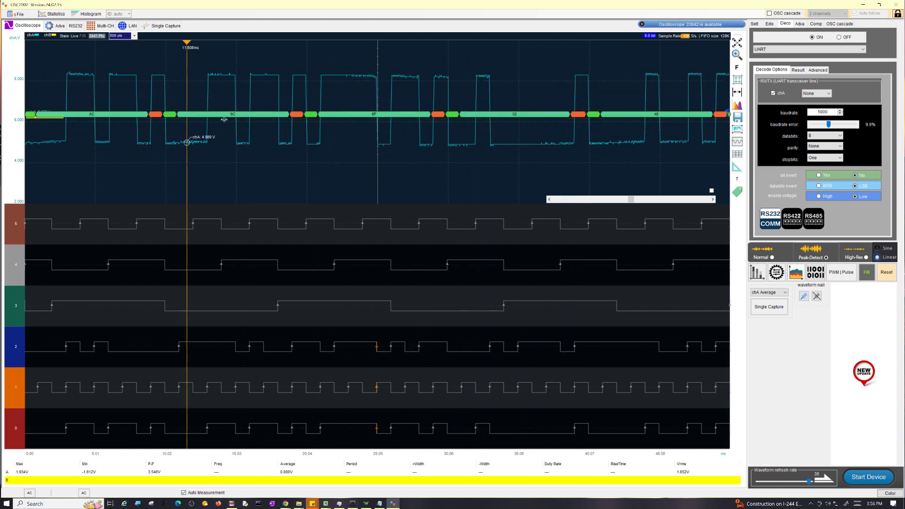
Step: Examine the decoded UART bytes for channel A in the result list, including rows 4 to 7 and row 9
click(737, 92)
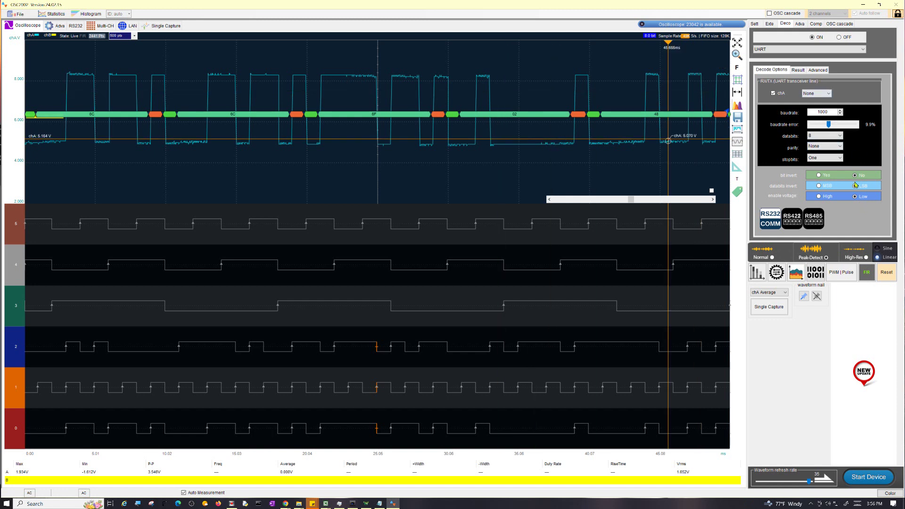
click(796, 70)
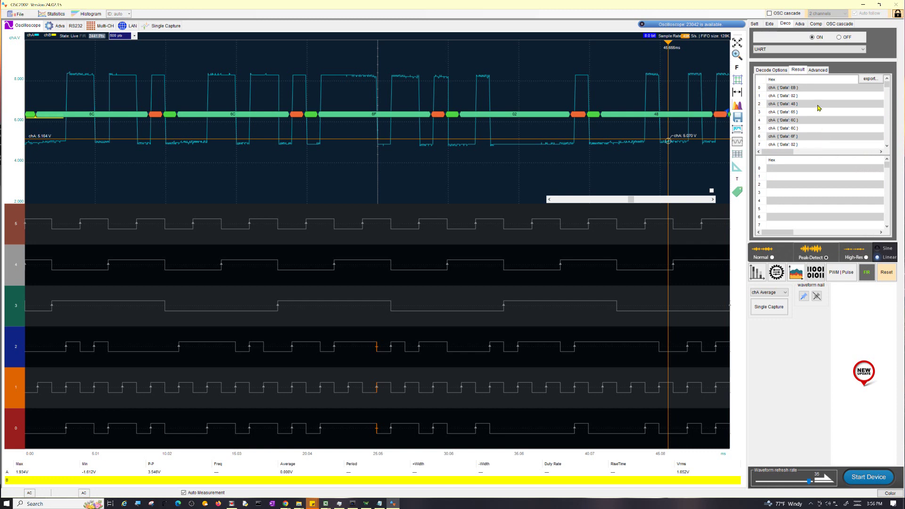
click(806, 122)
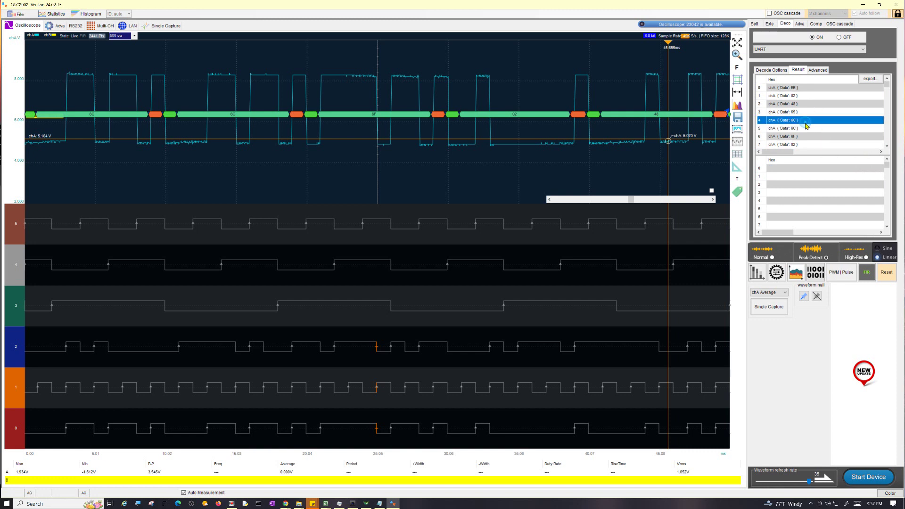
click(805, 129)
click(804, 138)
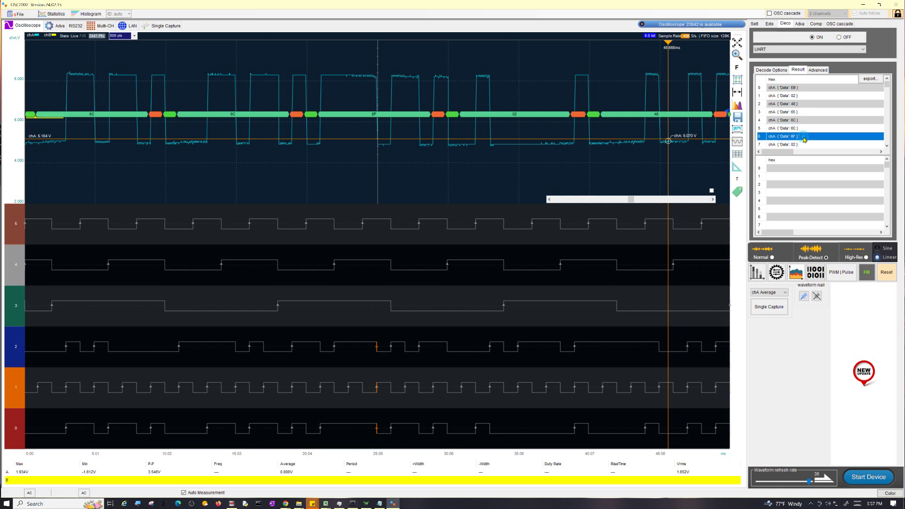
click(803, 144)
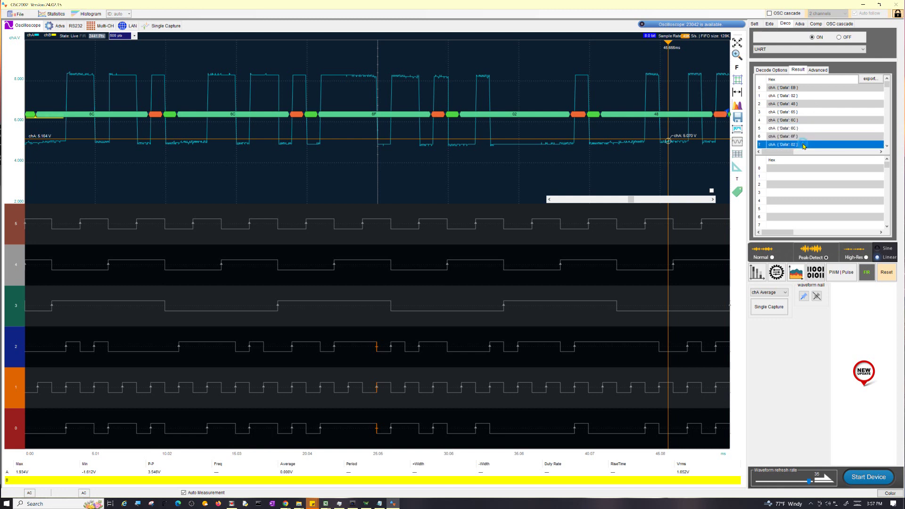
scroll(809, 120, down, 2)
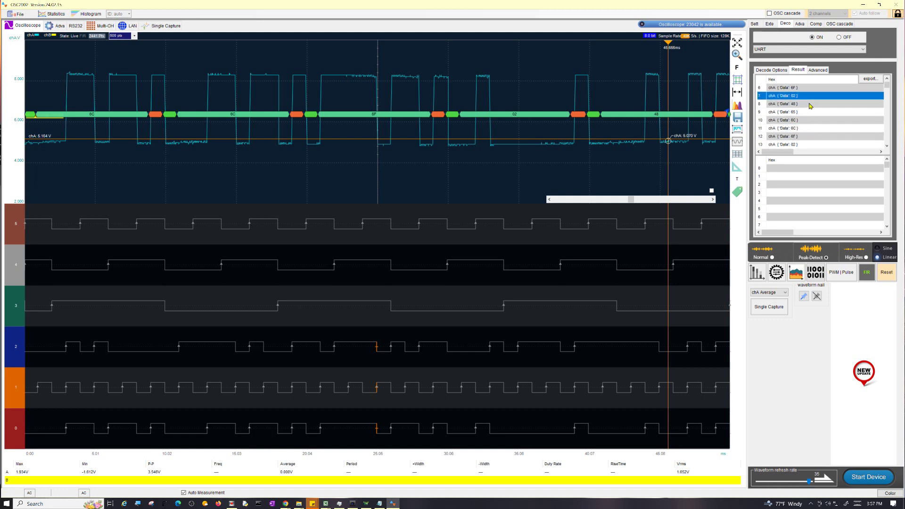
click(808, 112)
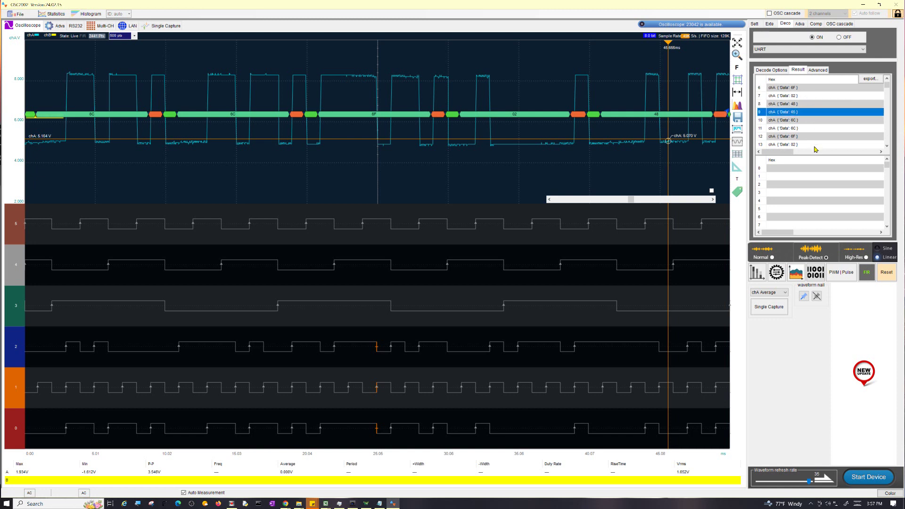
scroll(814, 101, down, 2)
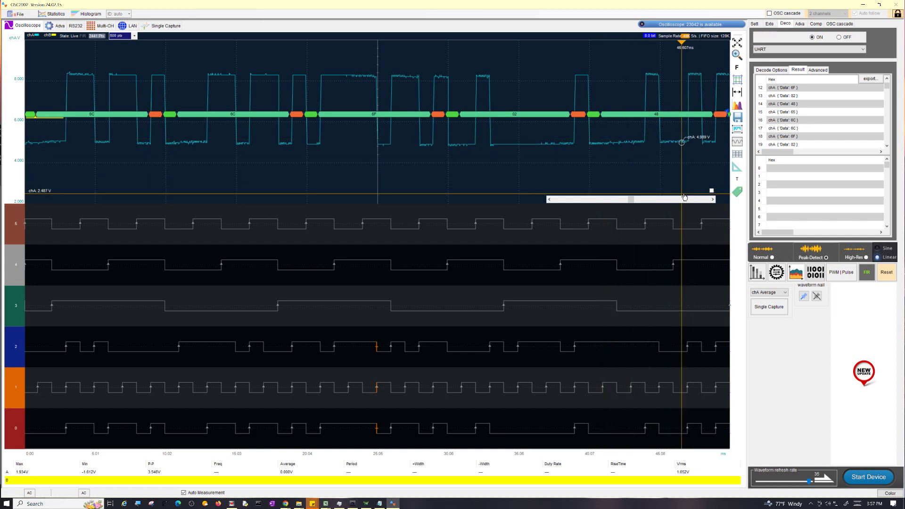
Step: Show the waveform overview with the PC cache enabled, and start the device to record frames
click(711, 191)
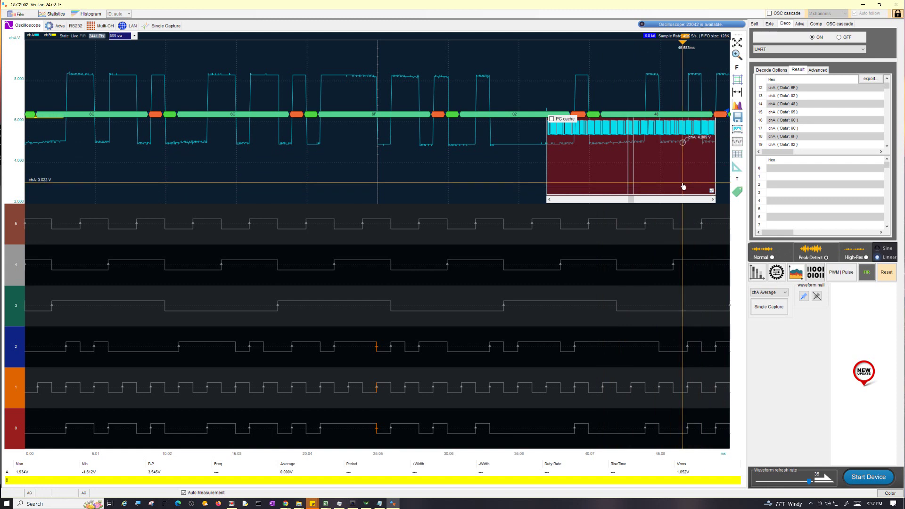
click(550, 119)
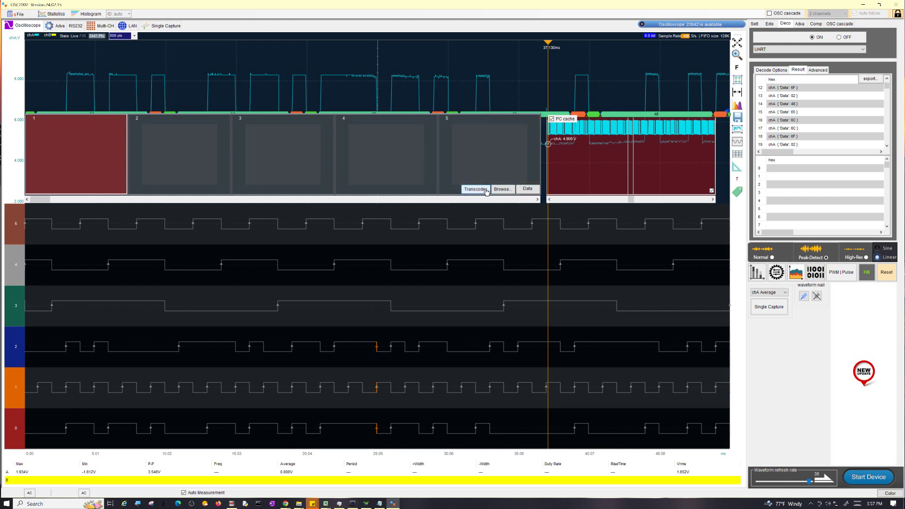
click(883, 477)
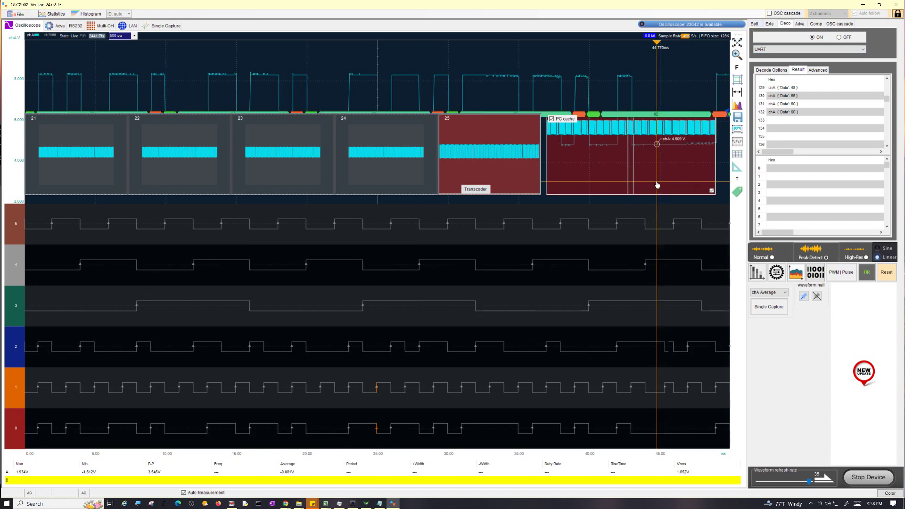
Step: Turn off the PC cache and set the oscilloscope's time base to 10 ms
click(551, 118)
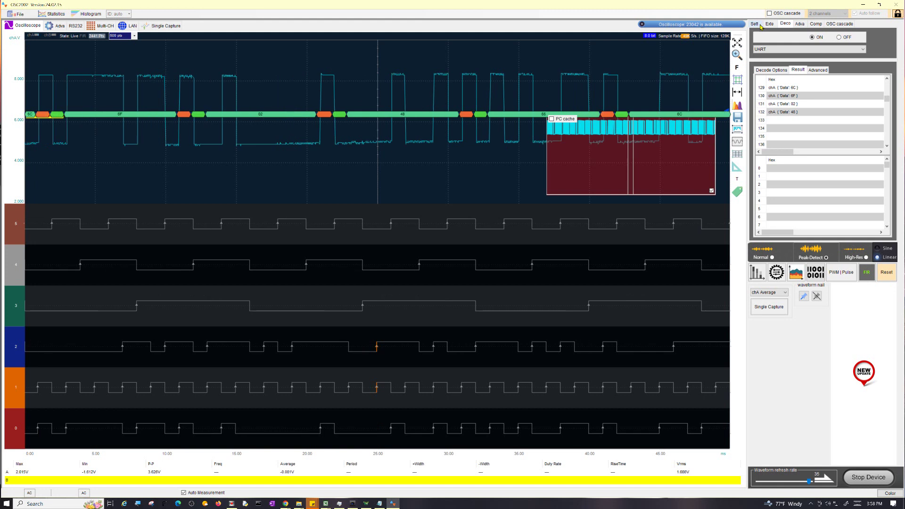
click(754, 23)
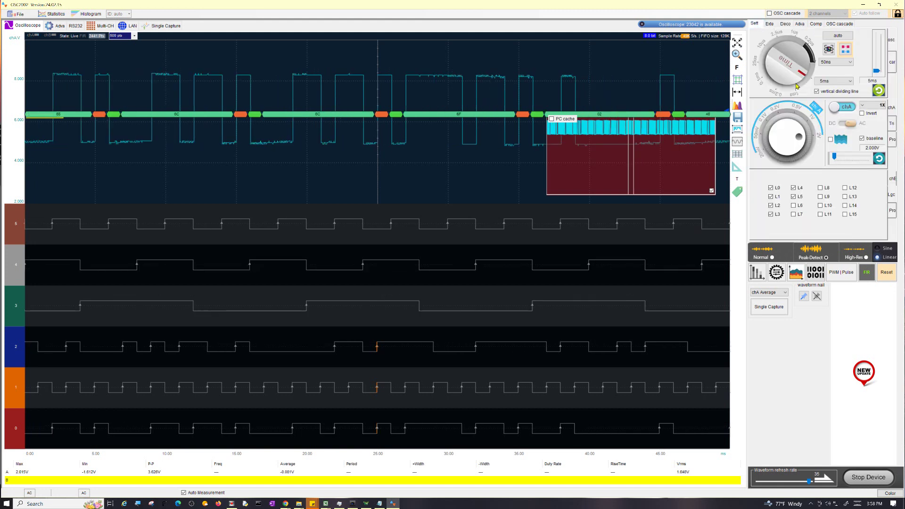
click(825, 81)
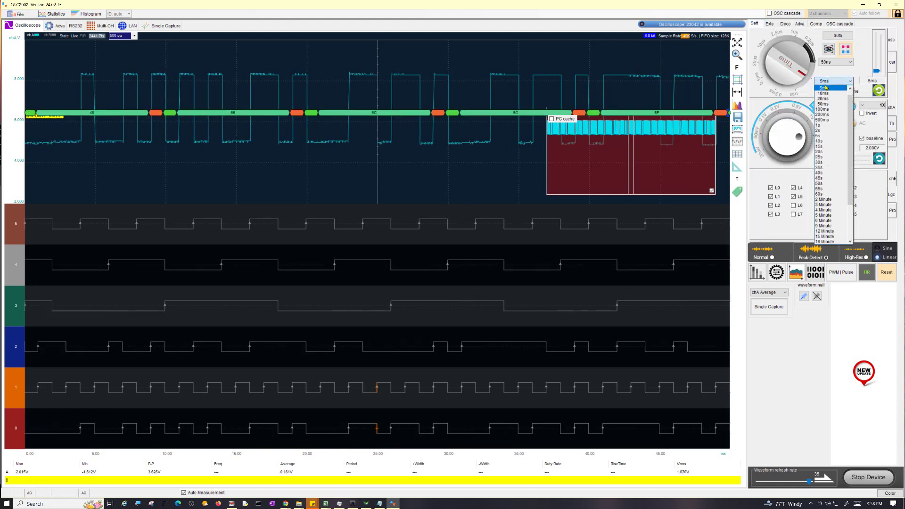
click(823, 93)
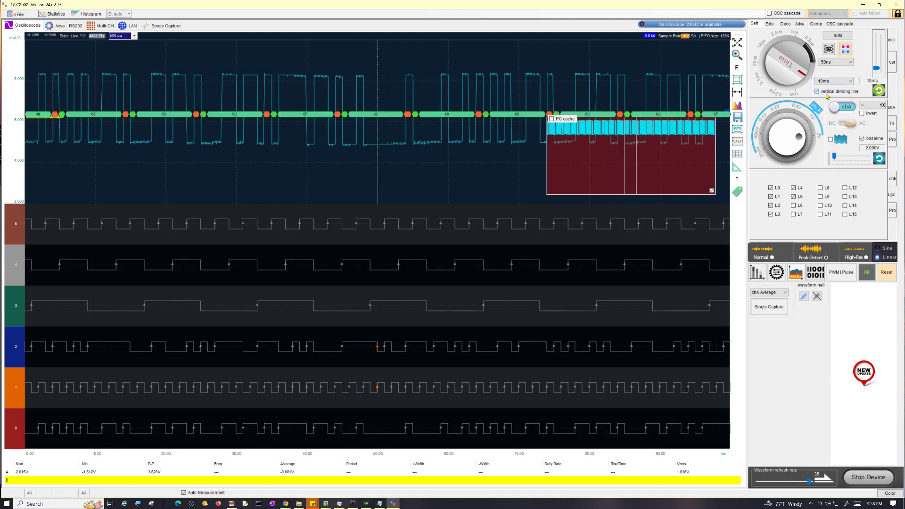
Step: Check the live UART results at row 132 and review the advanced and decode option settings
click(783, 23)
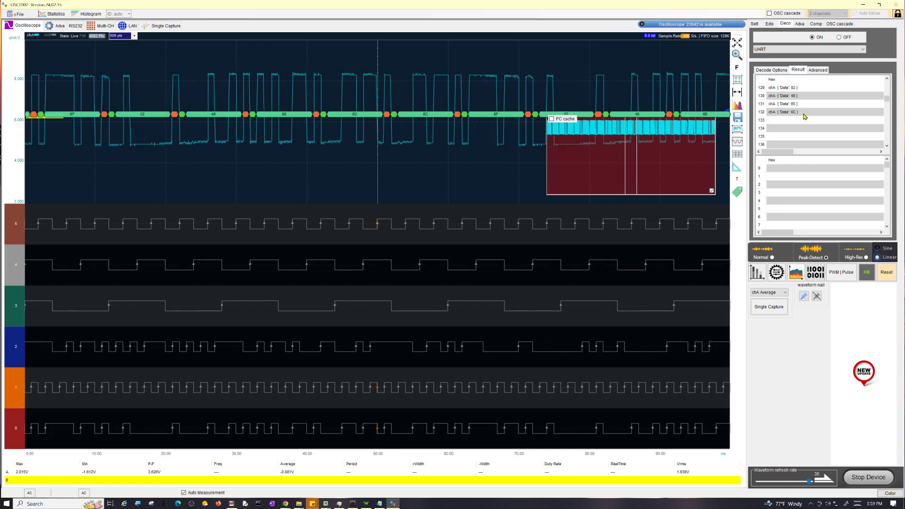
click(804, 113)
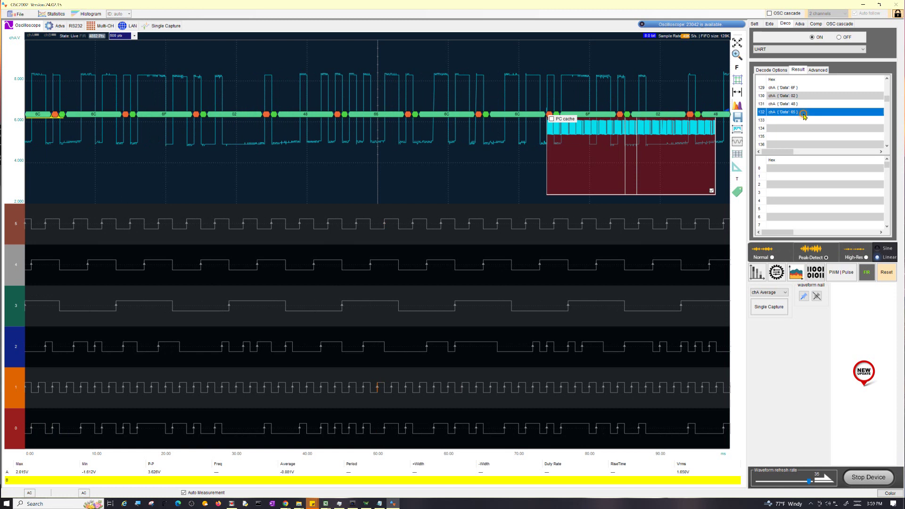
click(842, 69)
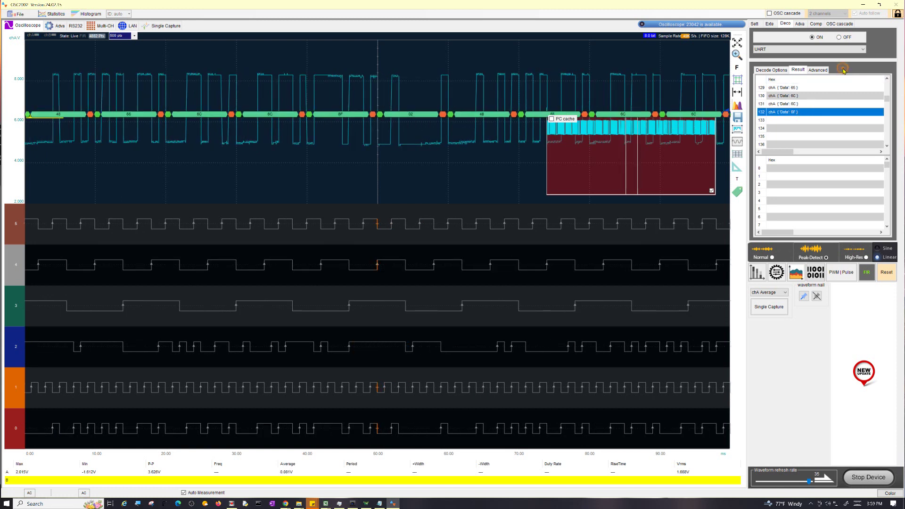
click(825, 71)
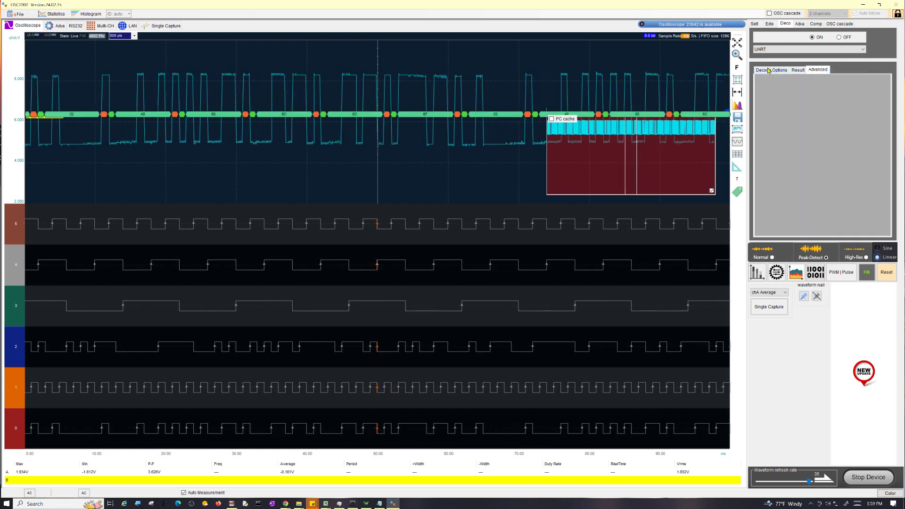
click(769, 71)
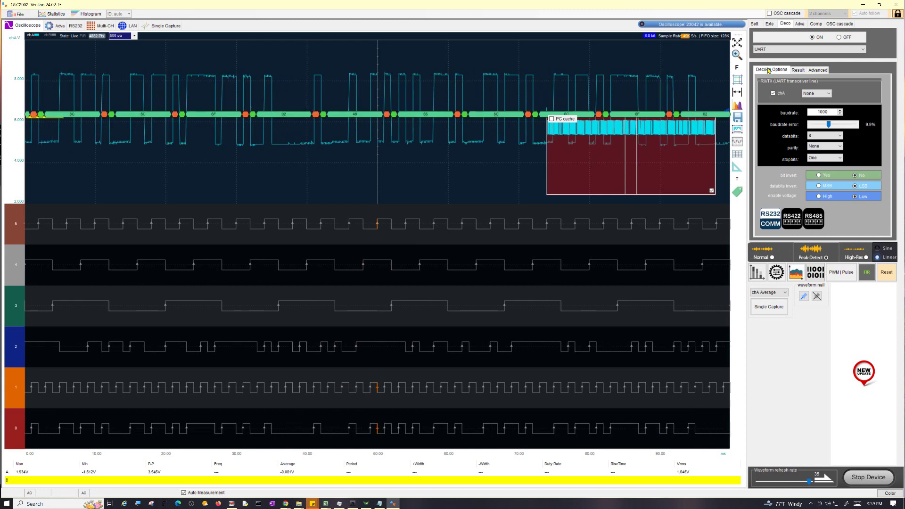
click(797, 70)
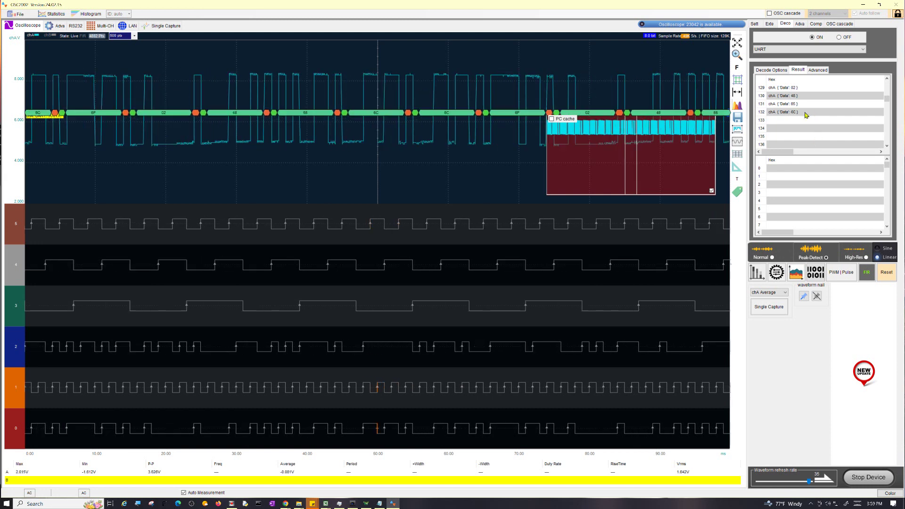
Step: Stop the device, enable the PC cache, and widen the captured waveform's time scale to about 47 ms
click(864, 476)
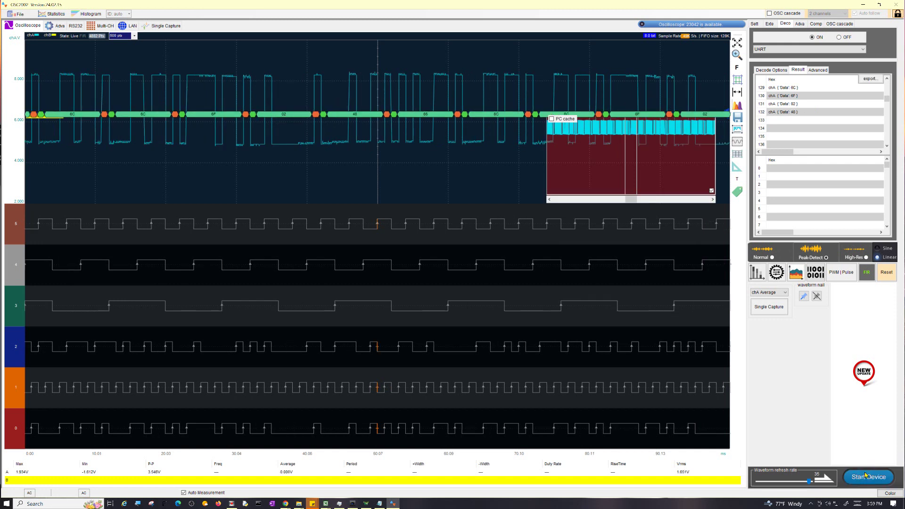
click(552, 119)
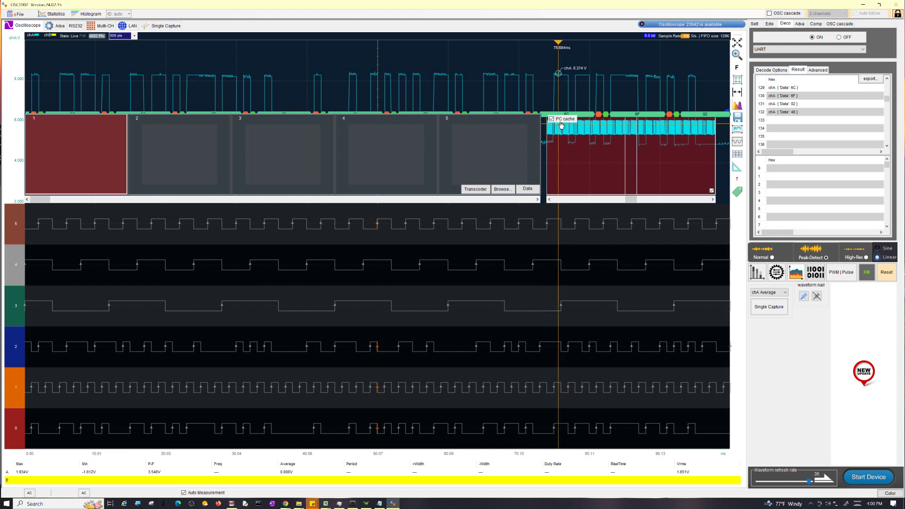
mouse_move(628, 221)
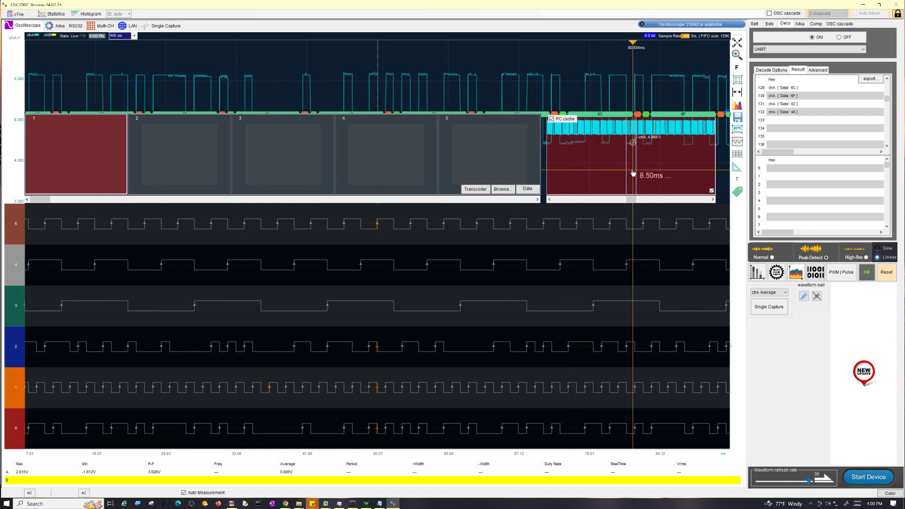
mouse_move(632, 173)
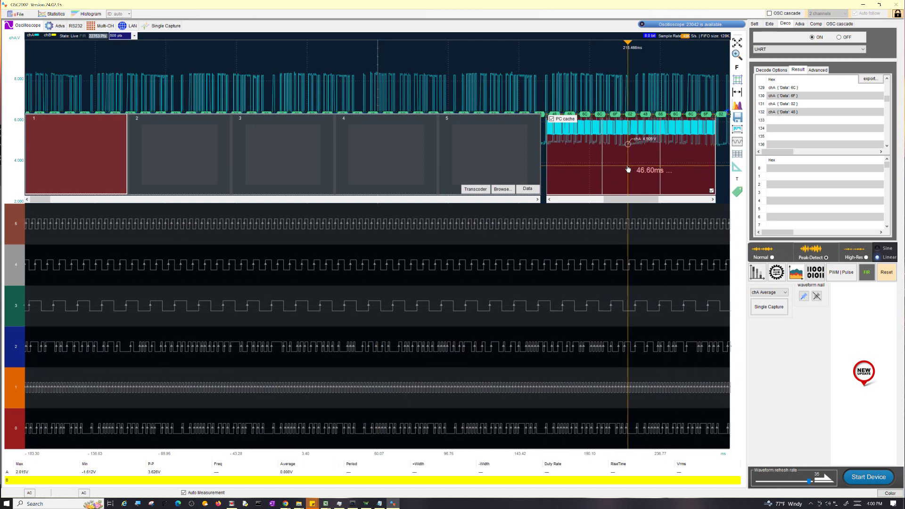
Step: Start the device to record a new series of frames into the PC cache, and stop it at frame 18
click(557, 120)
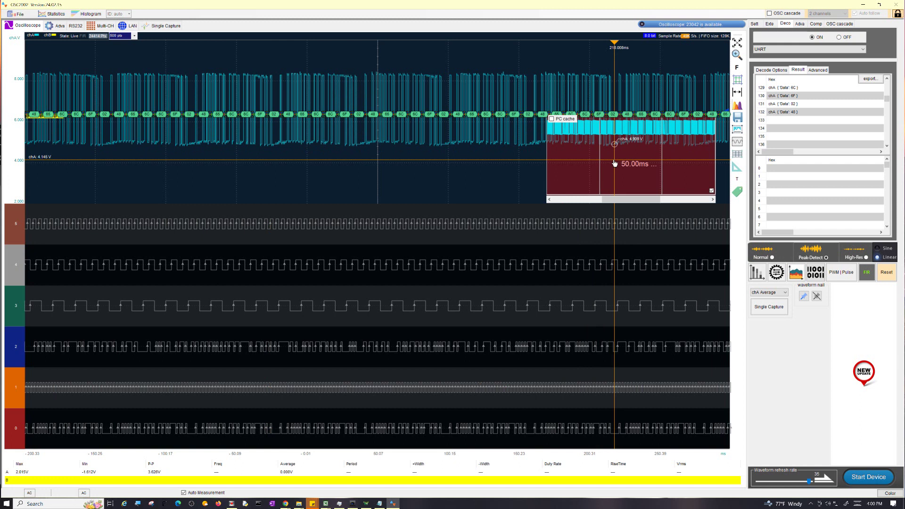
click(865, 481)
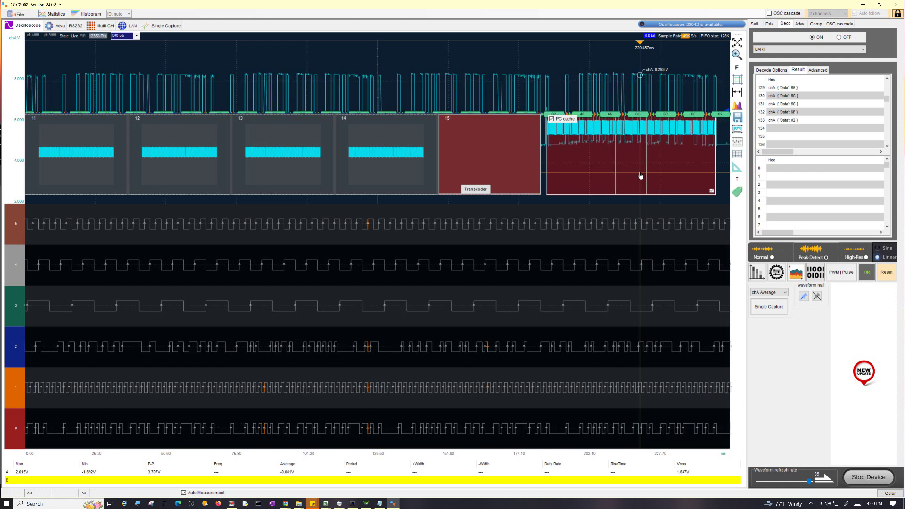
click(868, 477)
Step: Review cached frames 17 back to 13 with their decoded bytes, and display the UART decode options
mouse_move(482, 183)
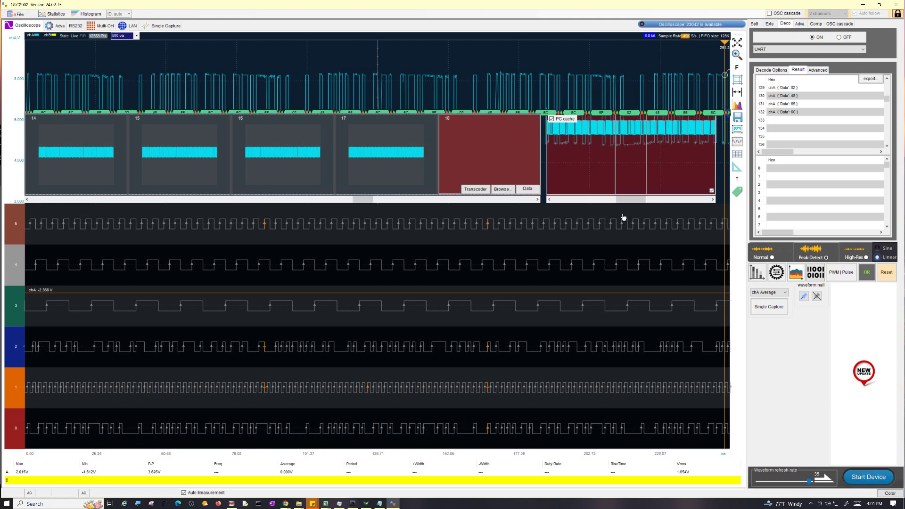
click(401, 175)
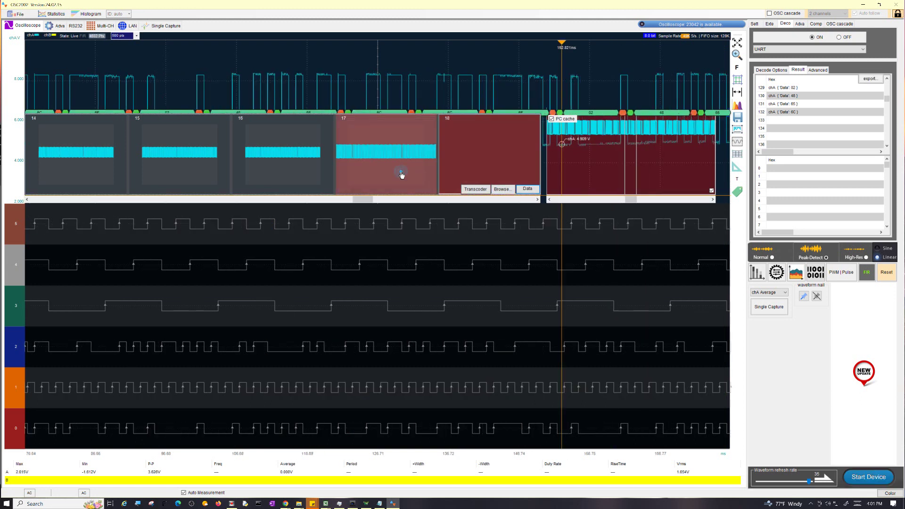
click(312, 164)
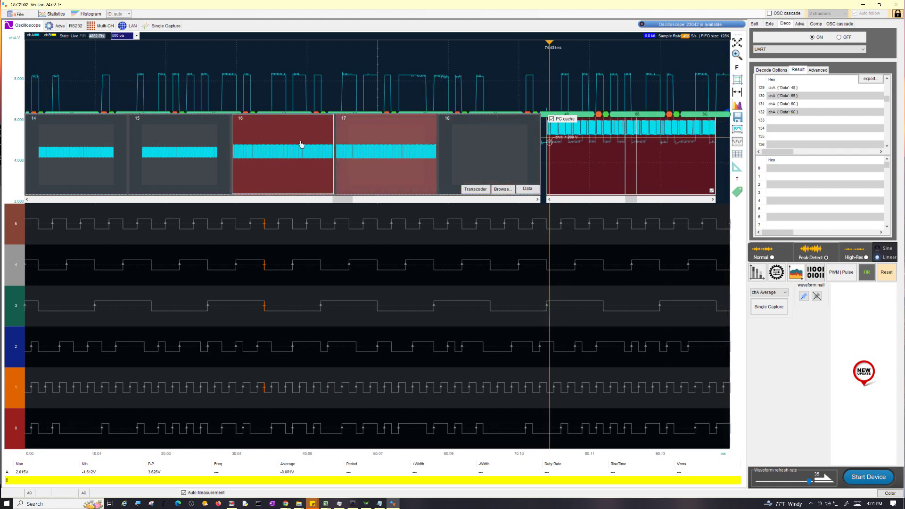
click(198, 161)
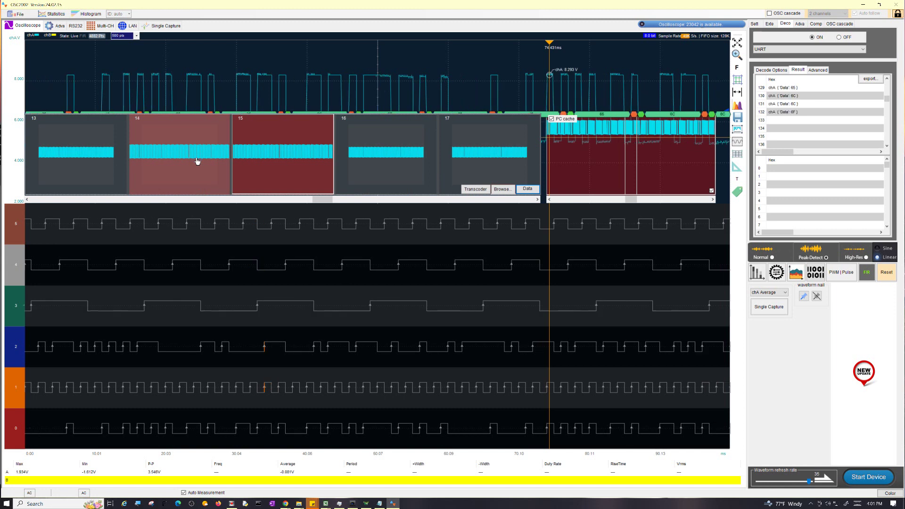
click(125, 160)
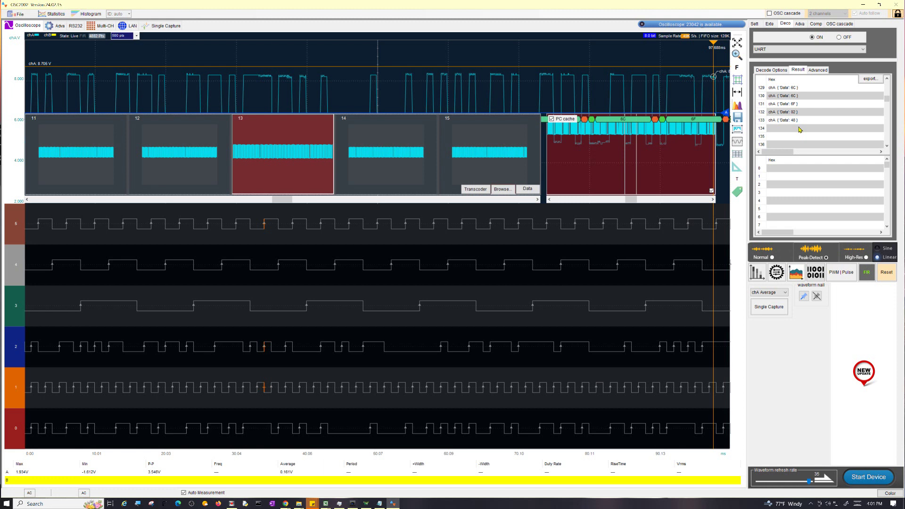
click(766, 71)
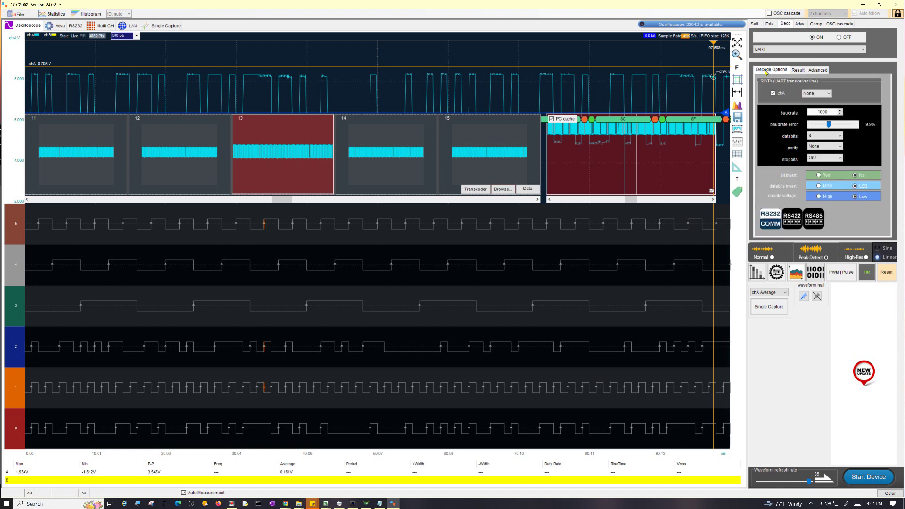